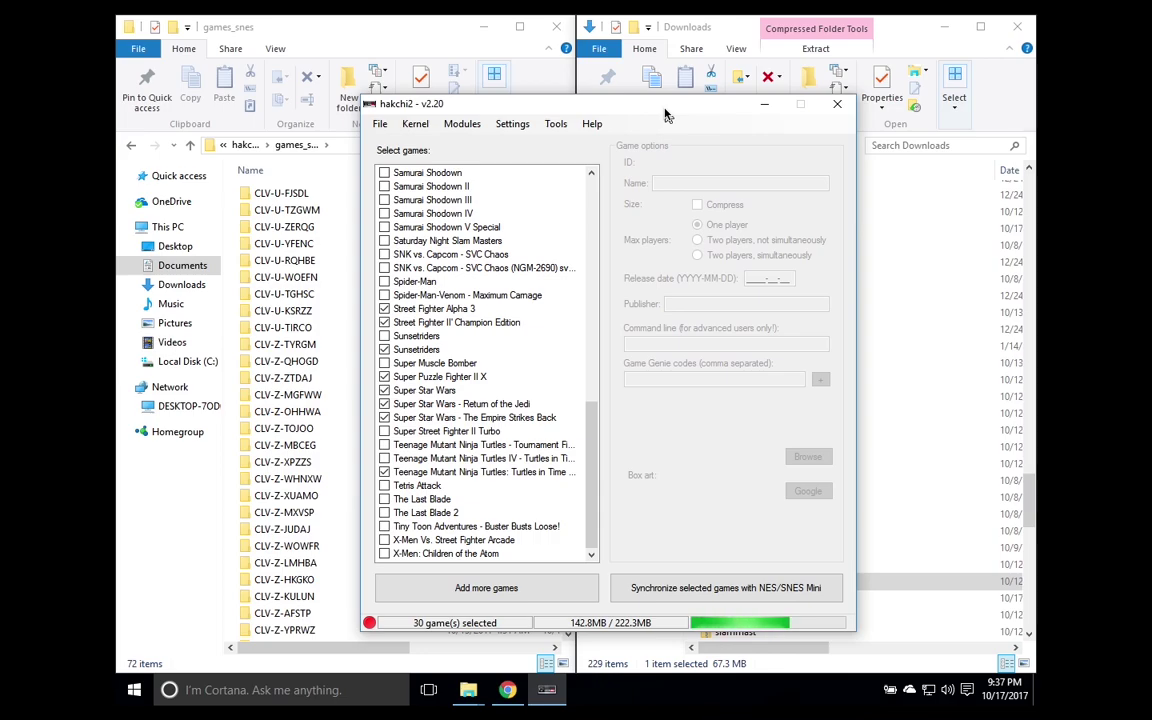
Bring the Downloads folder with the 67.3 MB sfiii3 zip in front of hakchi2.
click(898, 48)
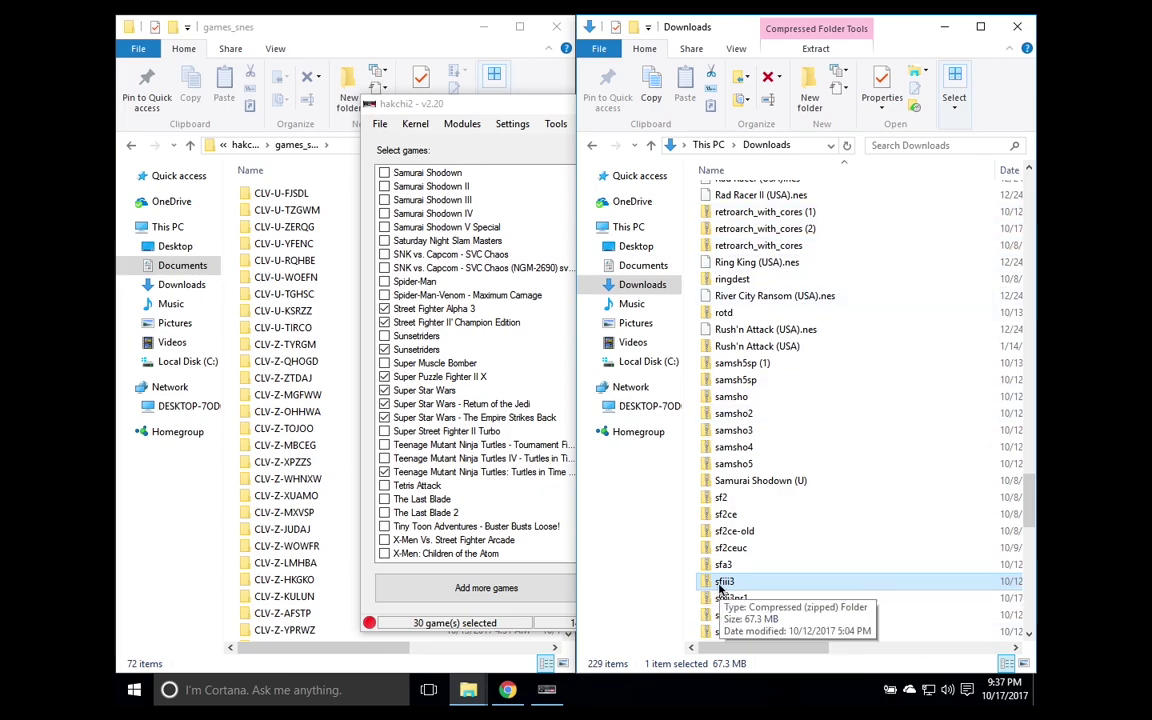
Add sfiii3.zip to the game list, choosing sfiii3-simm6.6 and importing it as an archive.
drag(719, 589, 474, 360)
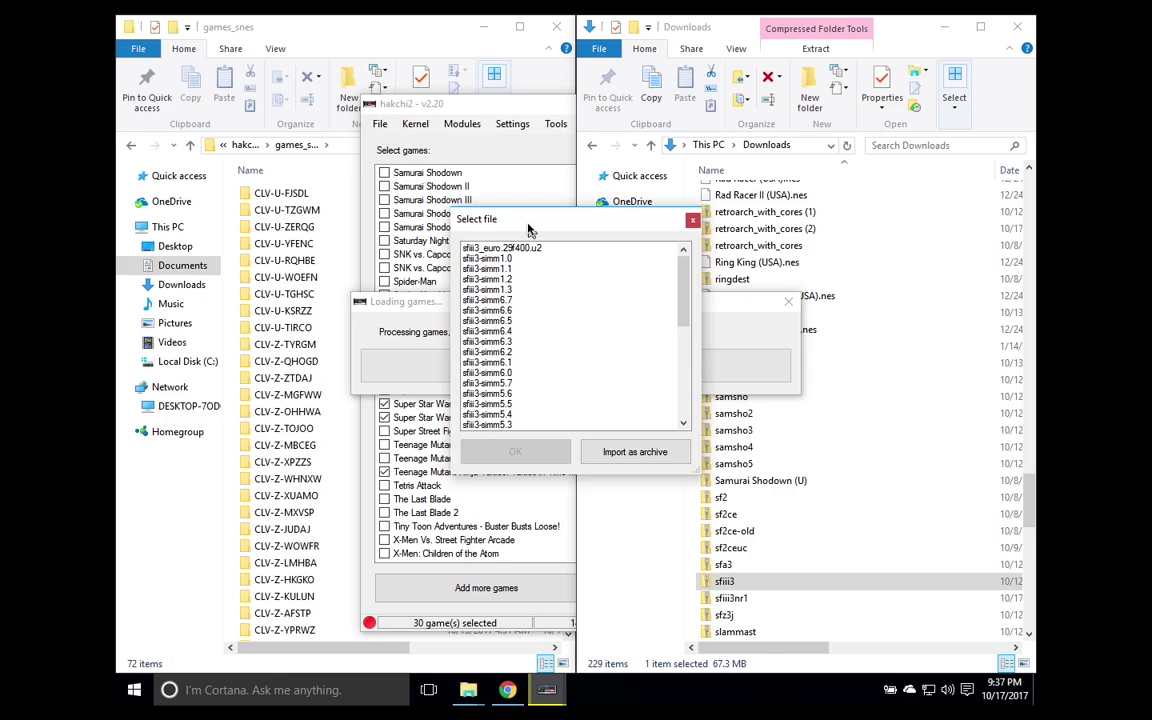
click(490, 310)
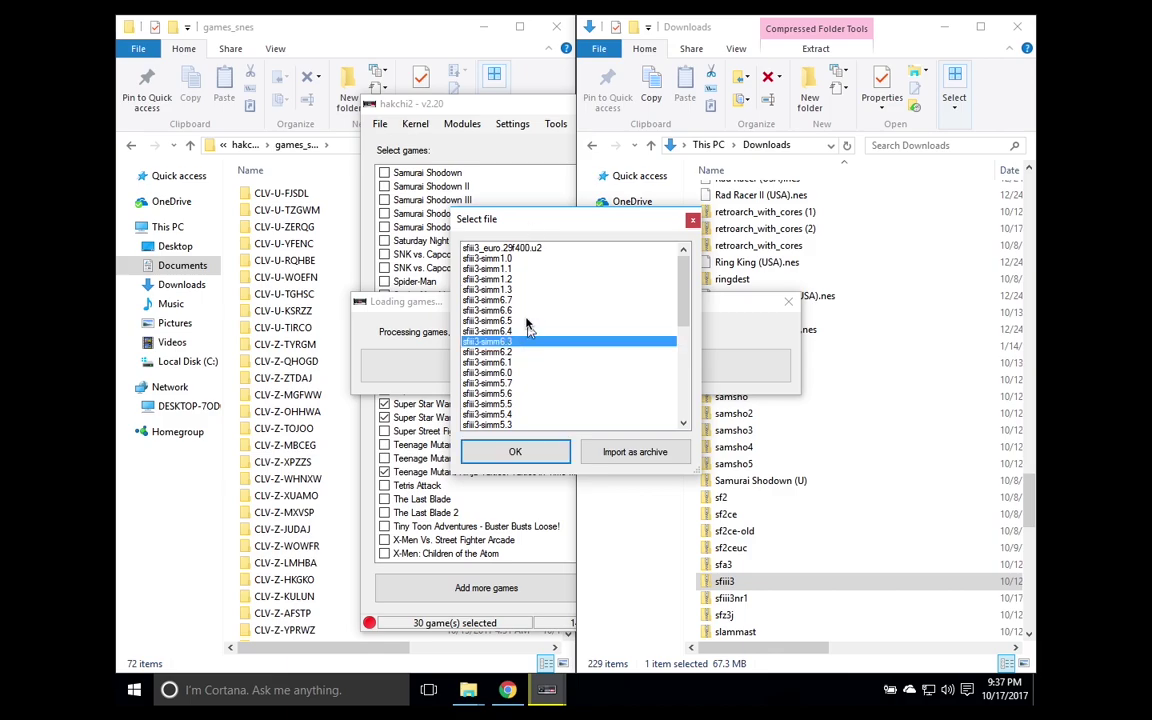
click(636, 462)
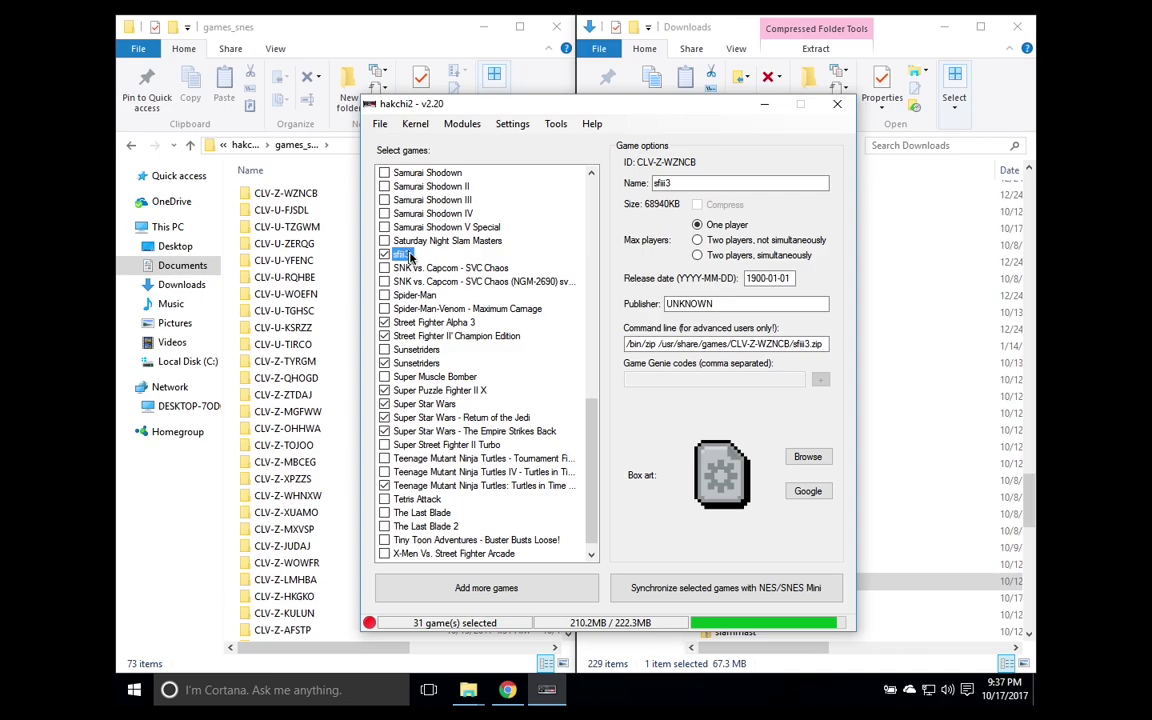
Rename the game 'Street Fighter III 3rd Strike' and change its command line from /bin/zip to /bin/fba.
double_click(652, 184)
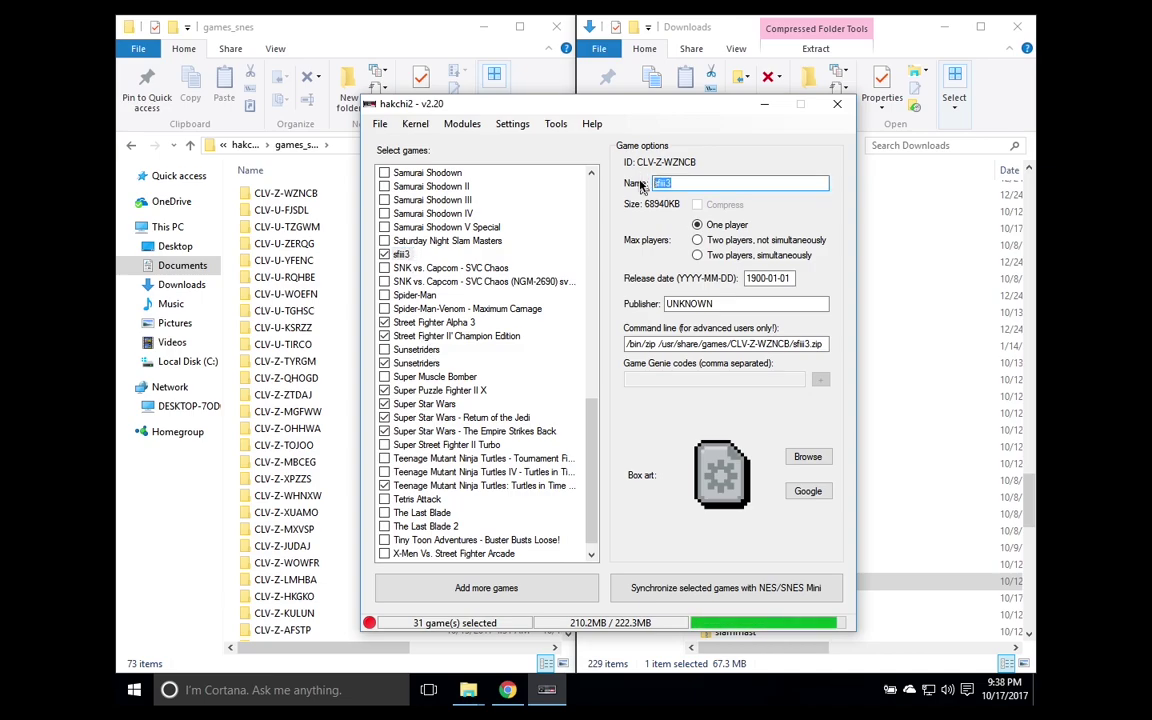
text(Street Fighter III 3rd Strike)
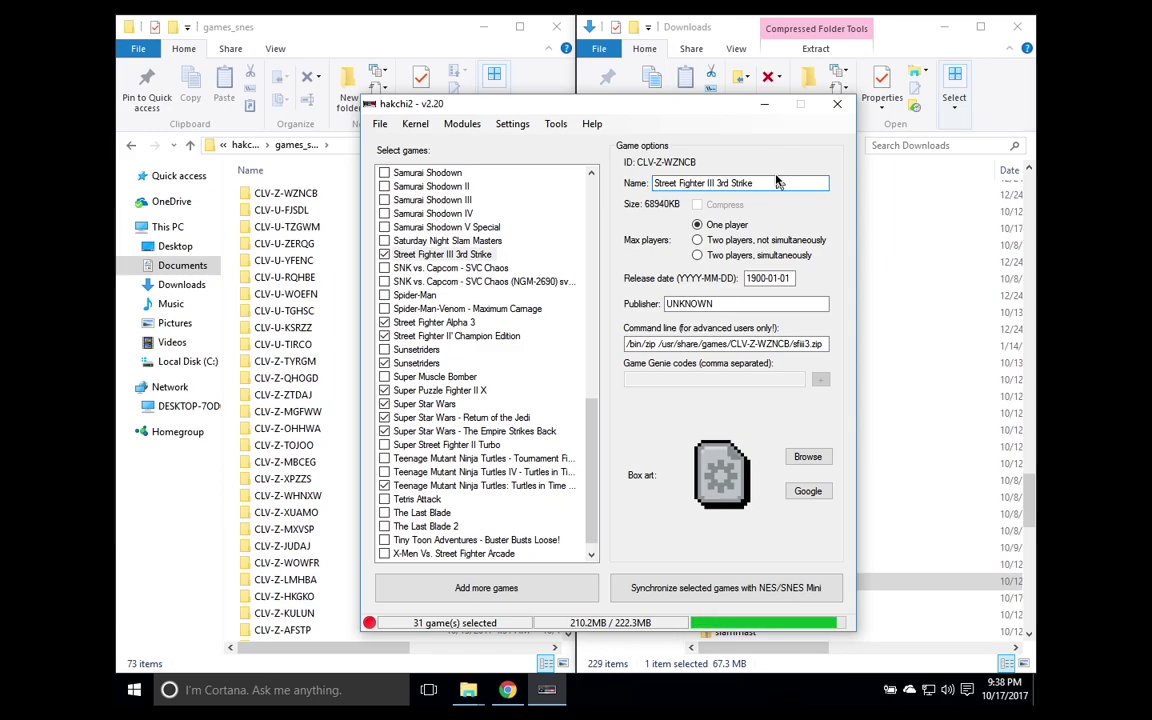
click(658, 344)
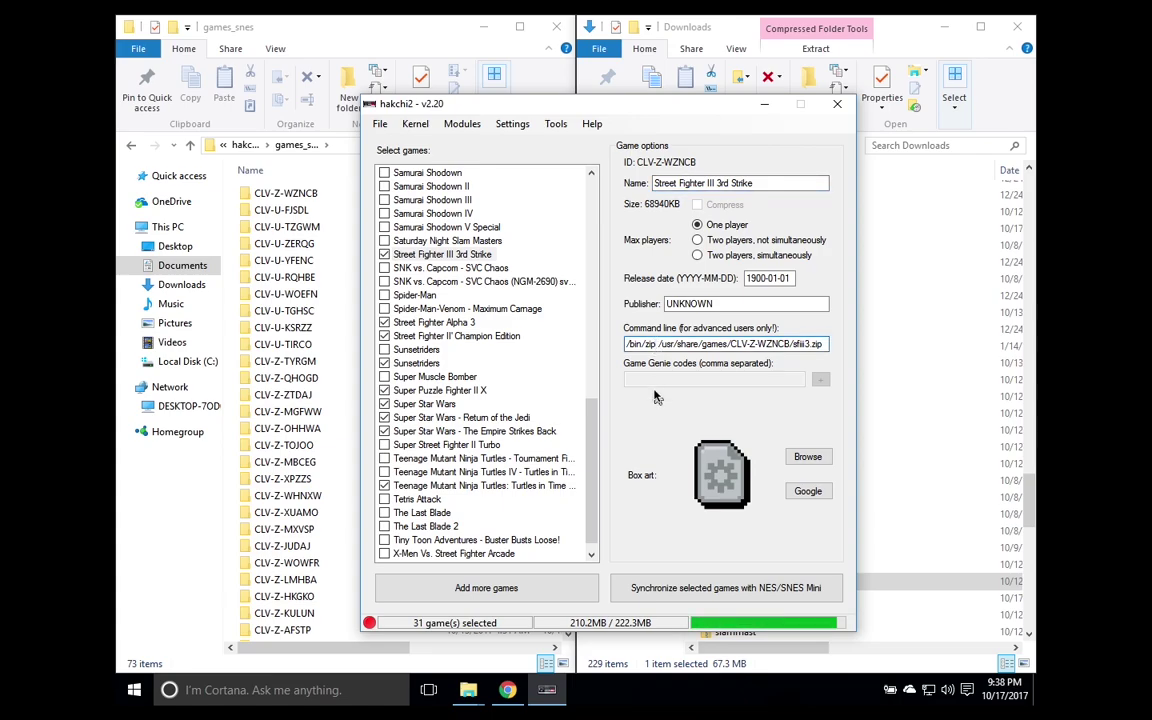
key(BackSpace)
key(BackSpace)
key(BackSpace)
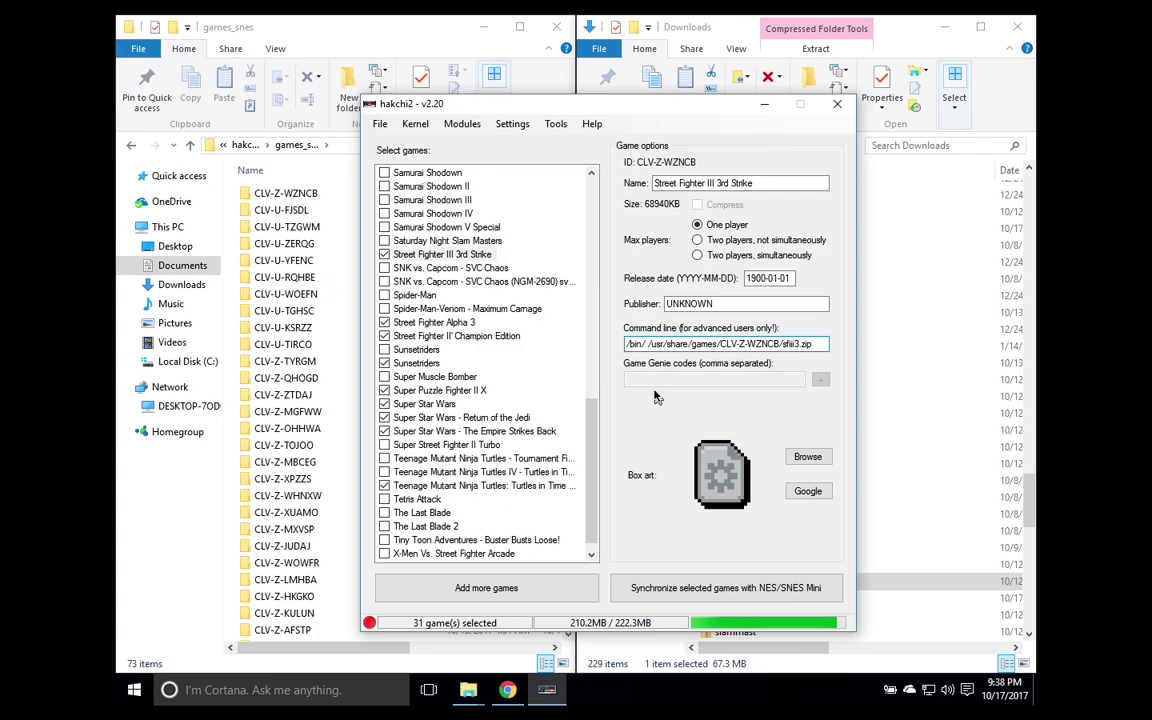
text(fba)
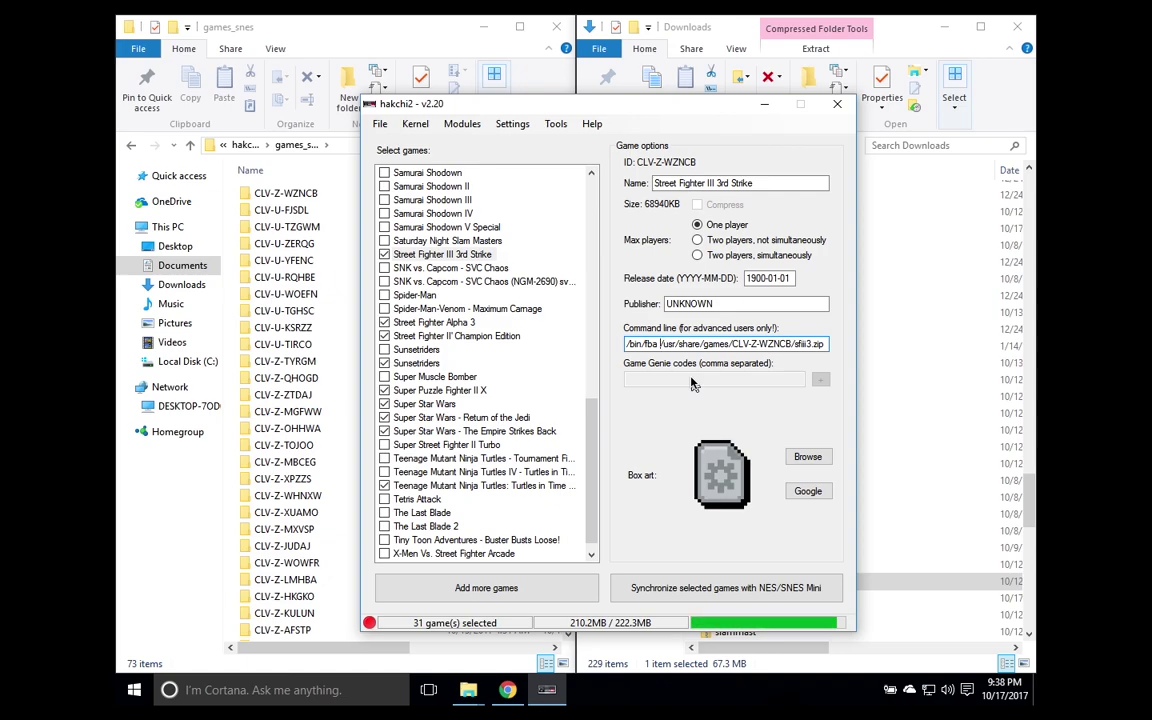
click(797, 186)
Set the 463x640 Google cover as box art, adding 'Arcade' to the name only for the search.
click(797, 186)
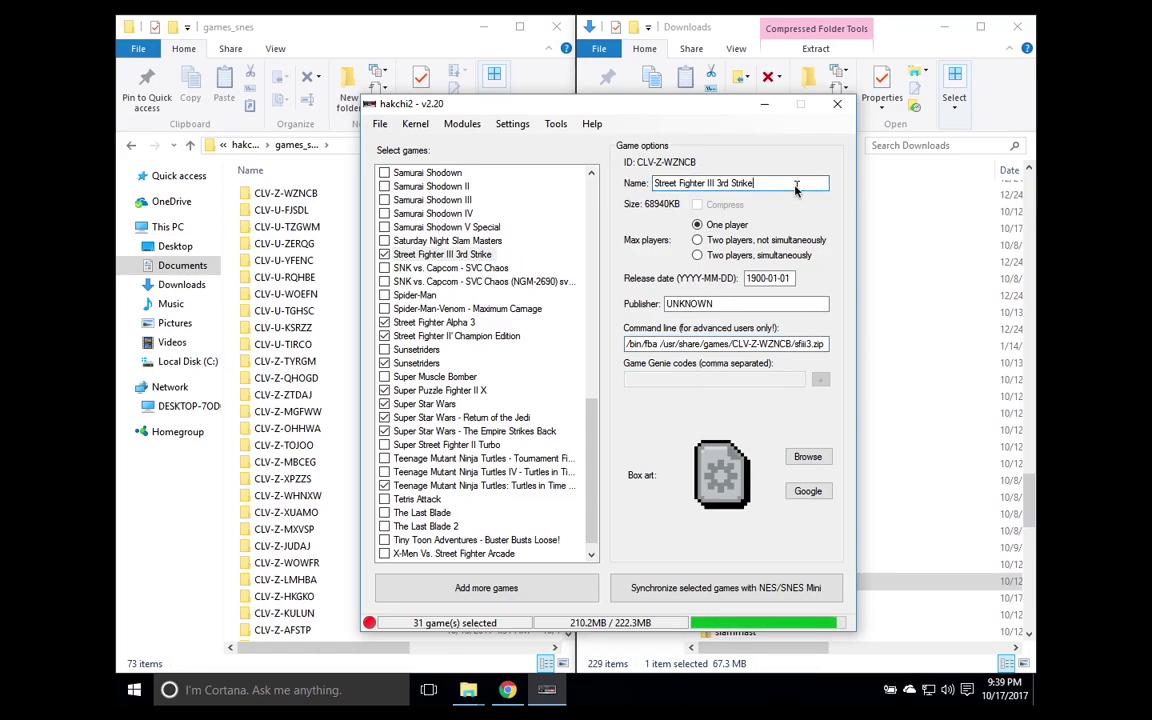
click(814, 501)
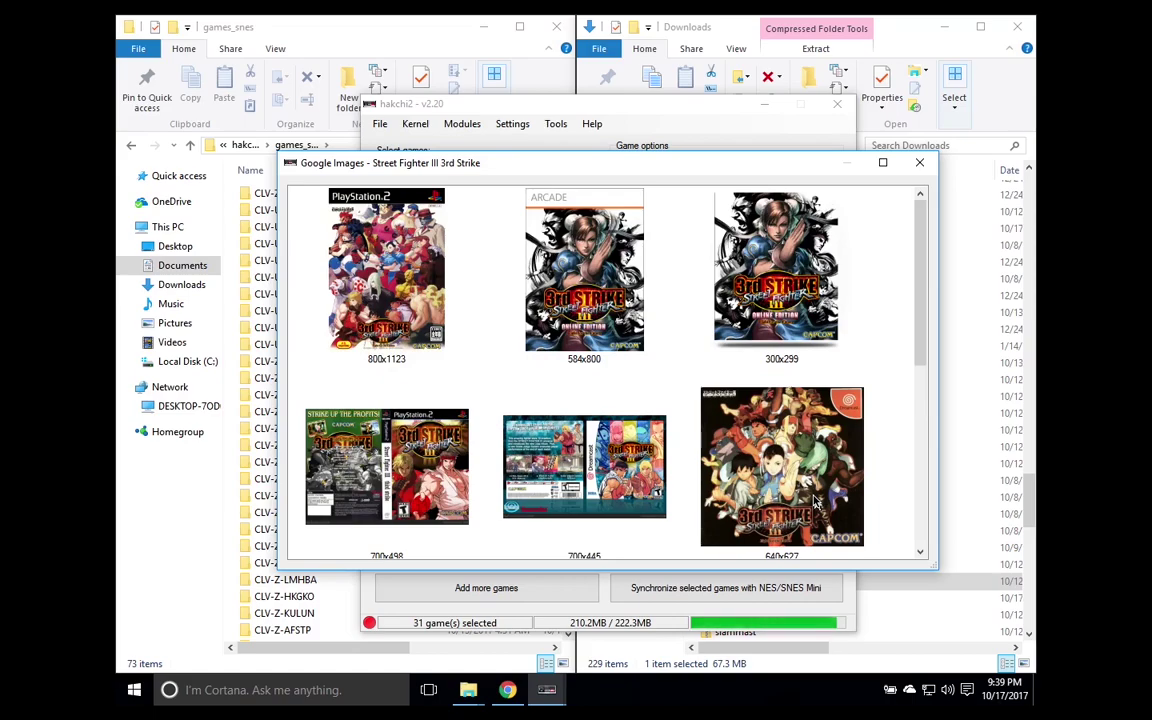
click(920, 164)
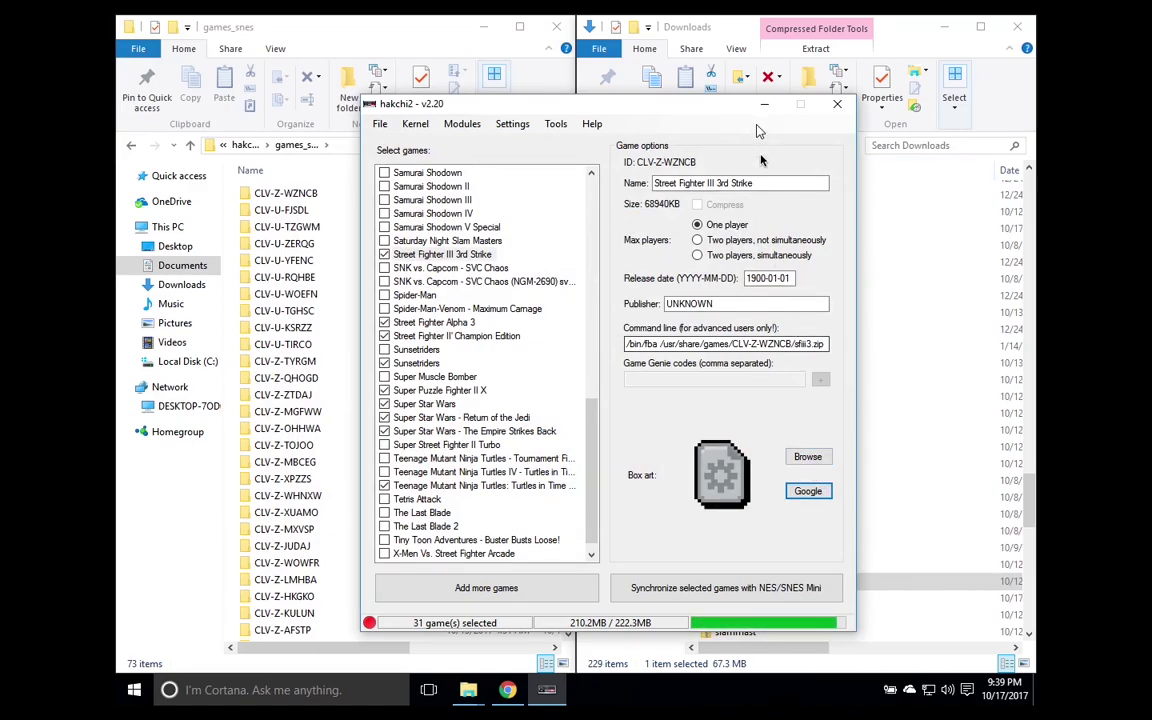
click(768, 184)
text(Arcade)
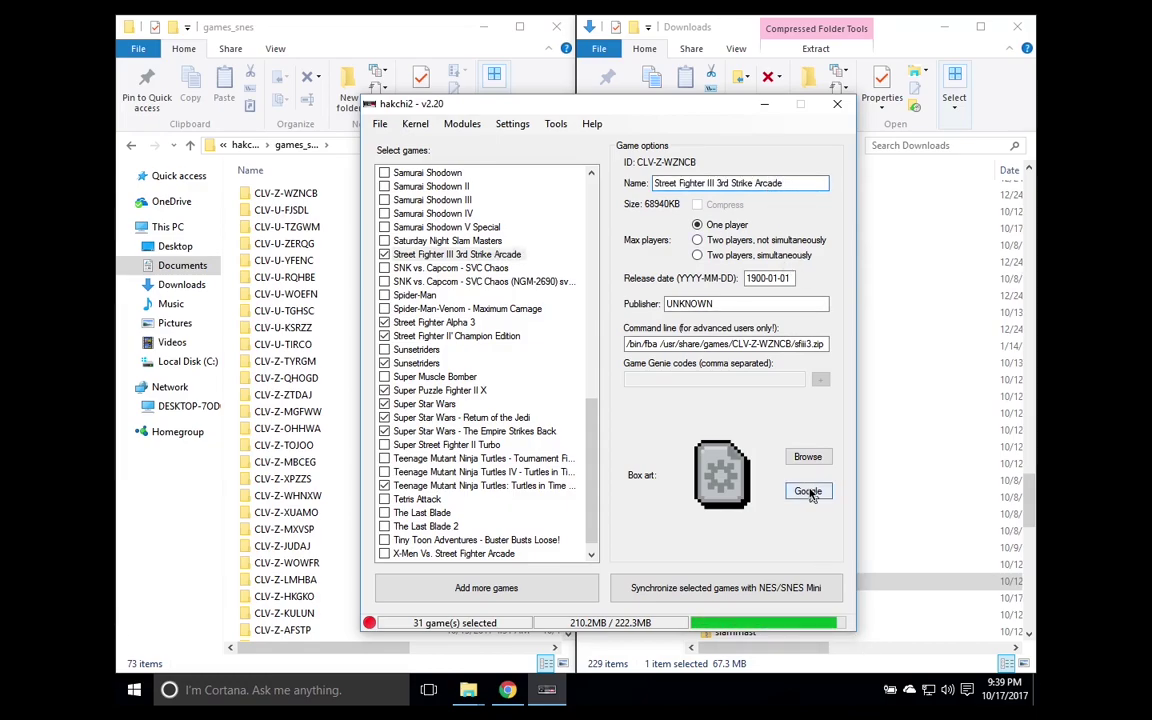
click(810, 490)
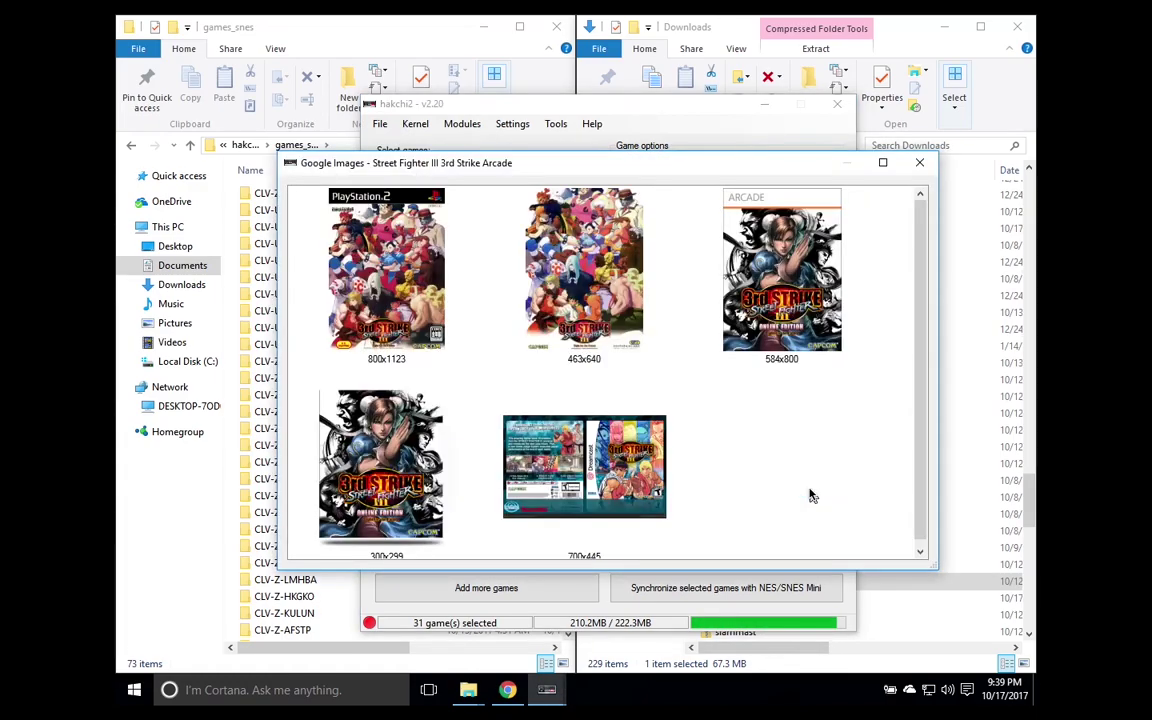
click(592, 323)
double_click(592, 323)
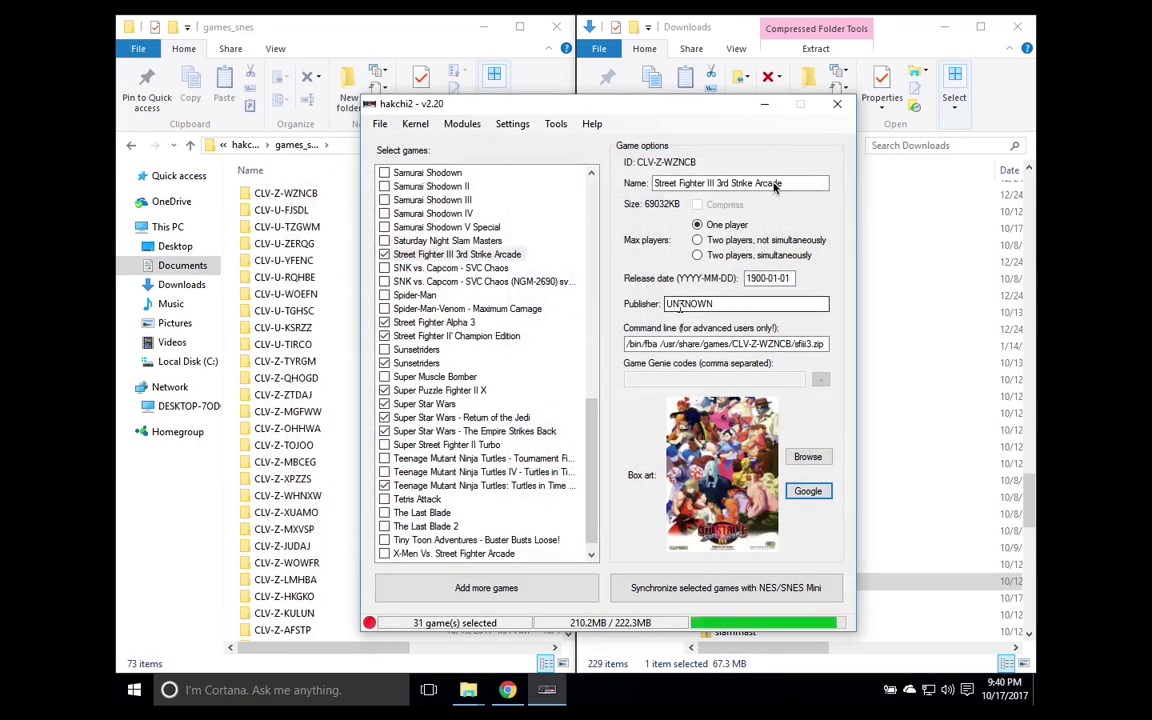
double_click(774, 186)
key(BackSpace)
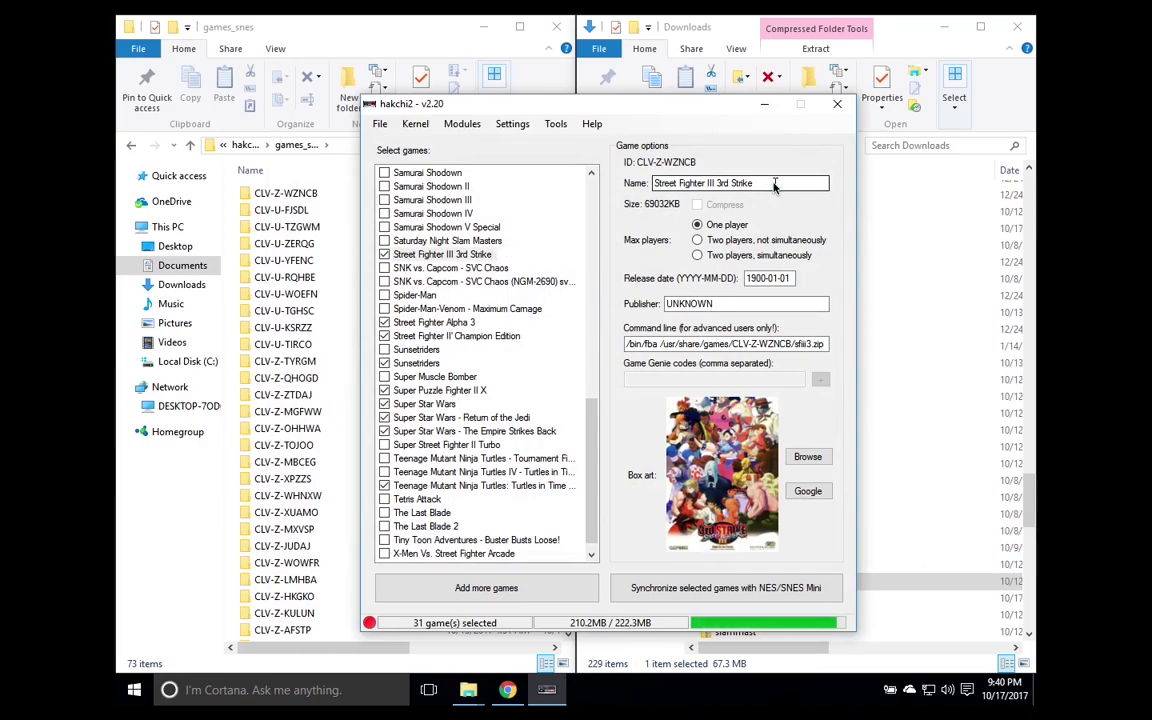
Allow two players simultaneously and change the publisher from UNKNOWN to CAPCOM.
click(697, 255)
double_click(698, 305)
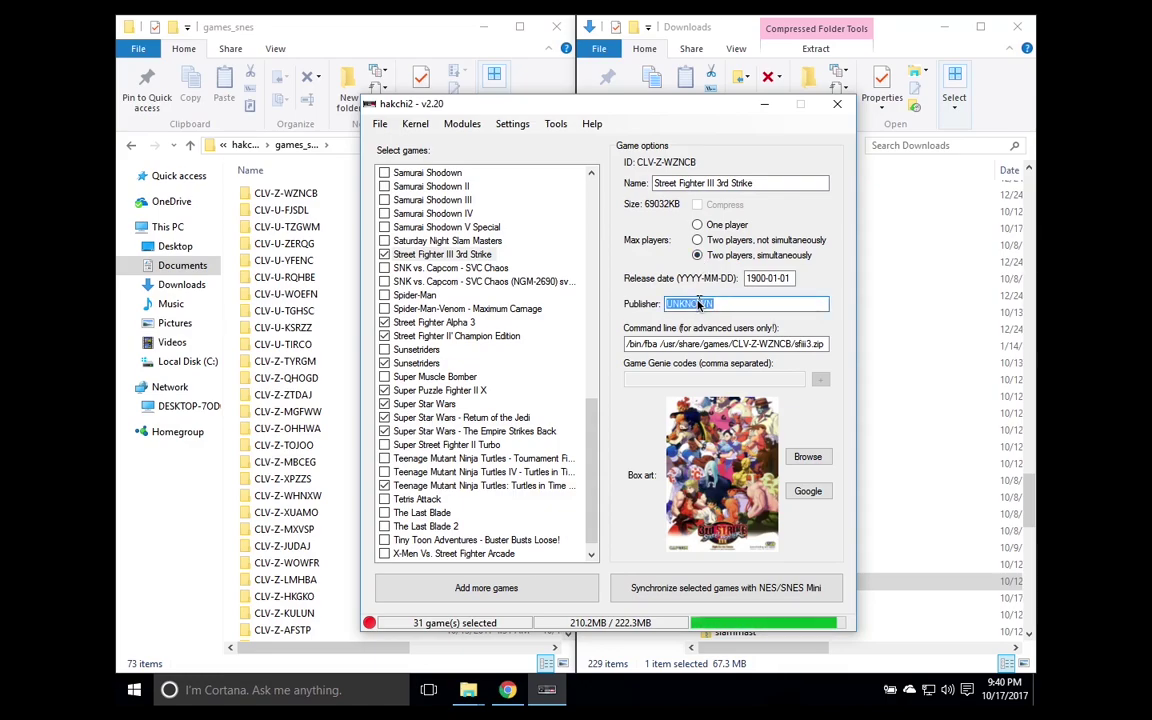
text(CAPCOM)
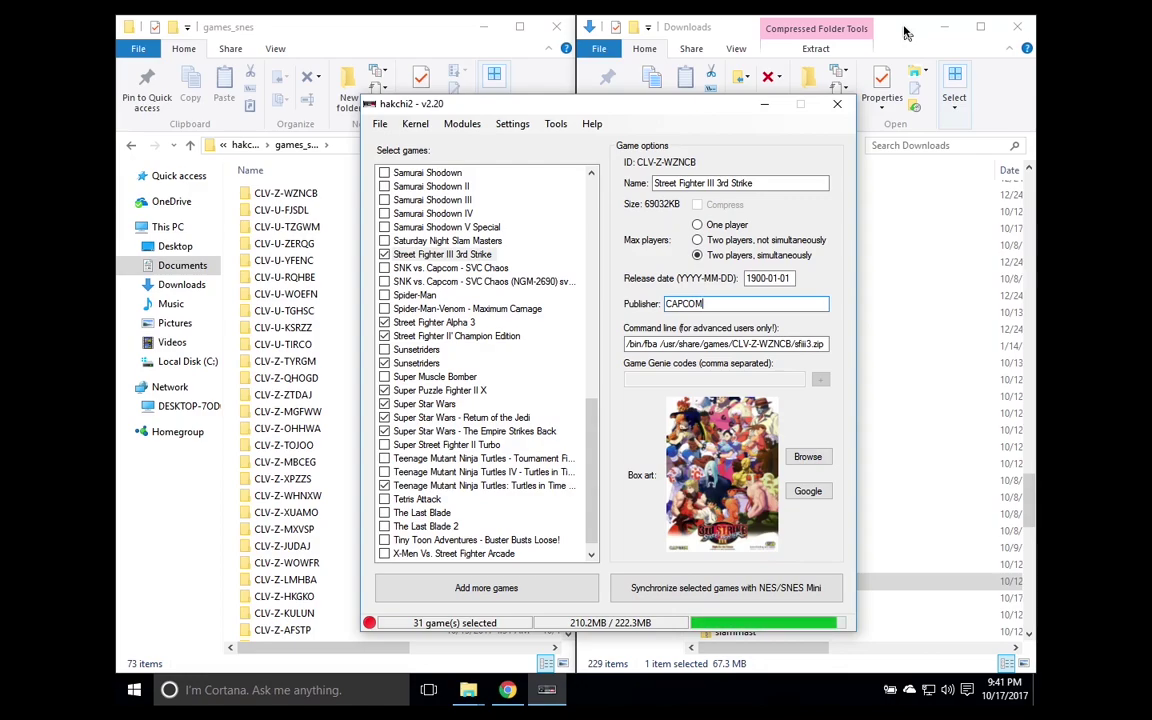
Paste sfiii3nr1.zip from Downloads into the CLV-Z-WZNCB game folder.
click(905, 33)
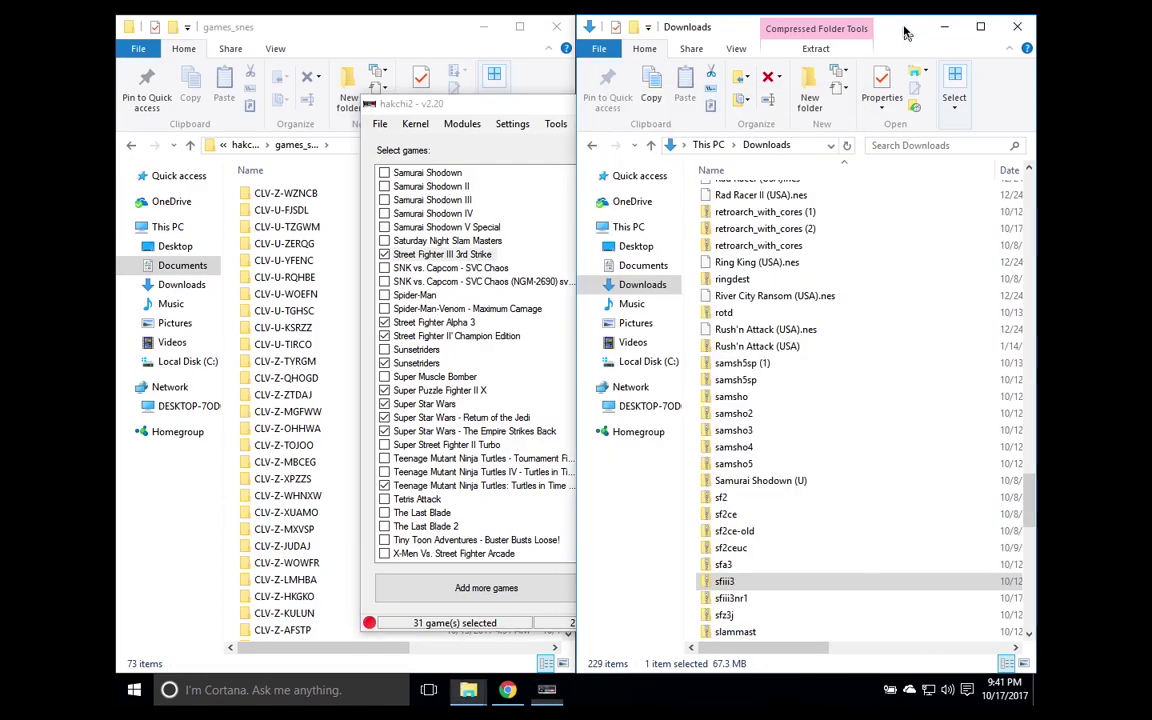
click(742, 600)
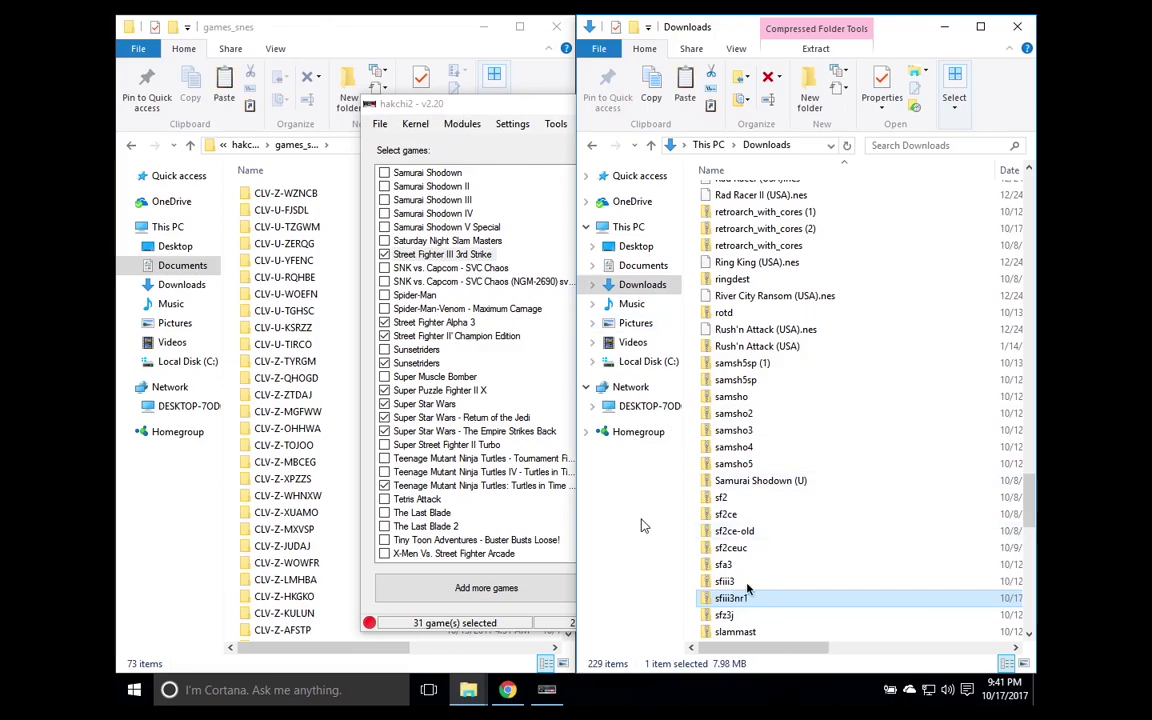
click(285, 193)
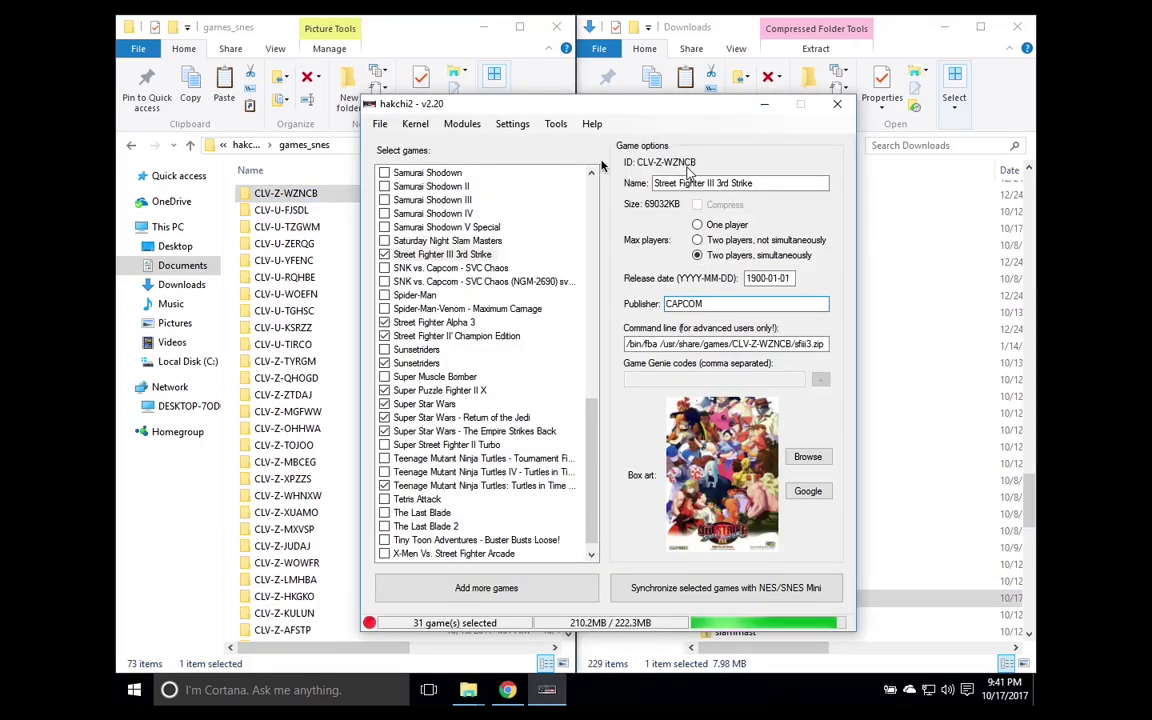
double_click(304, 199)
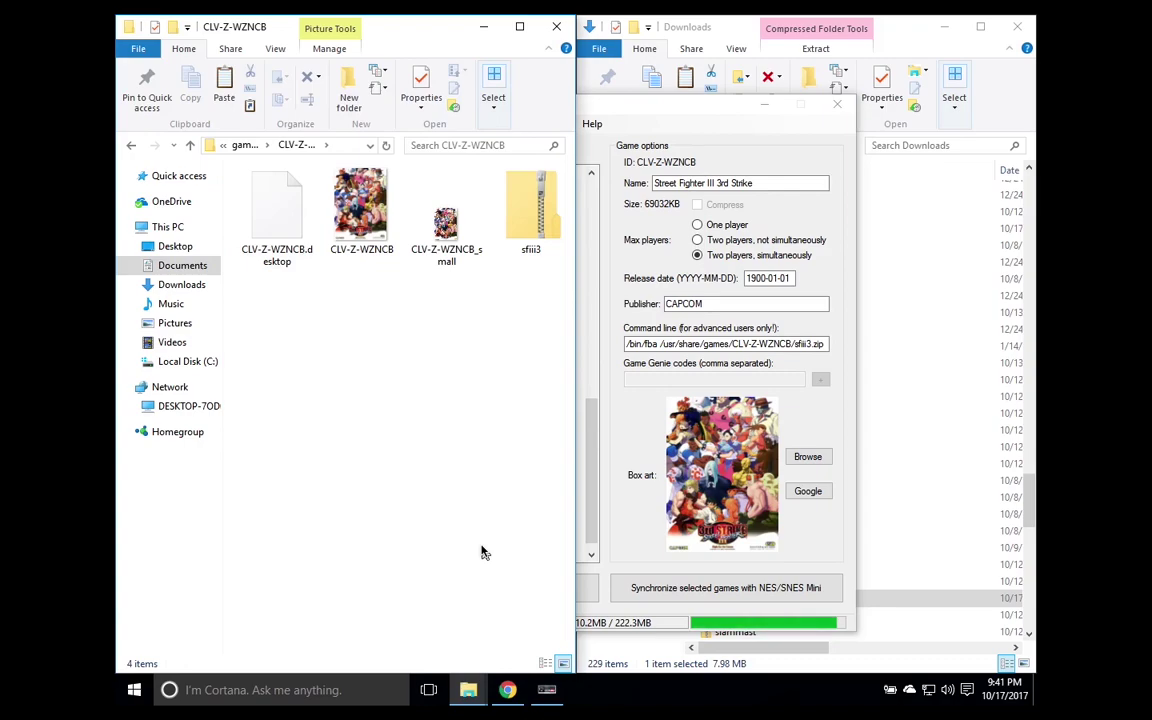
key(ctrl+v)
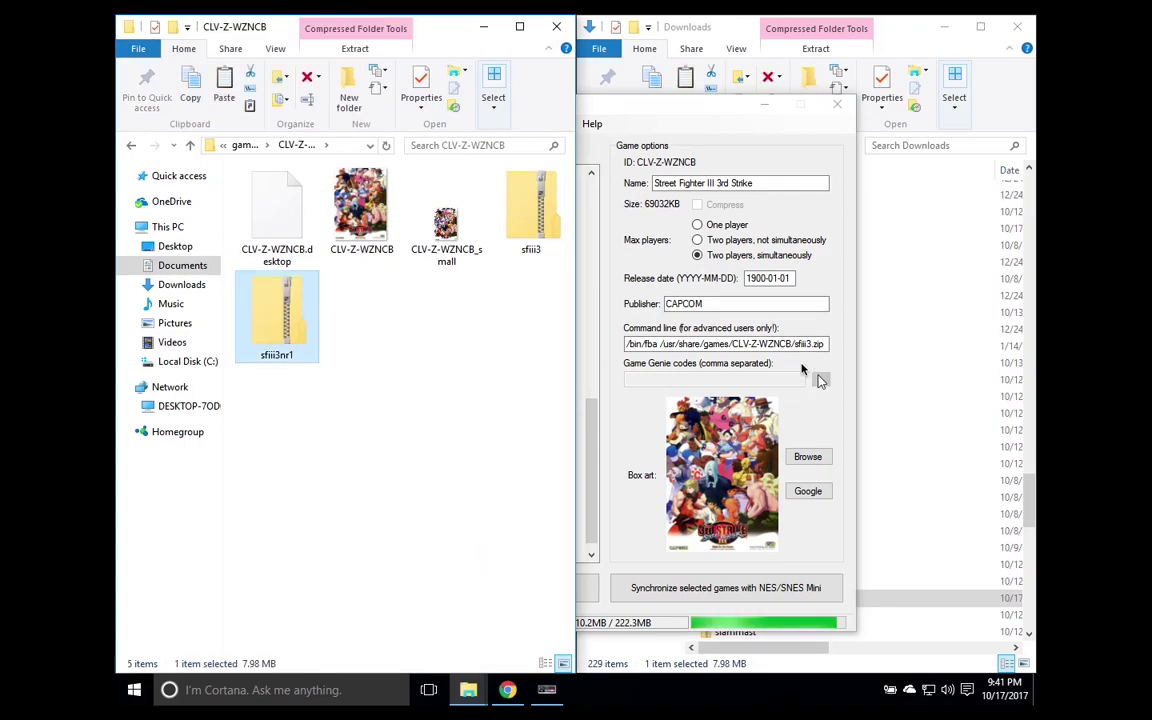
Change the command line's archive name from sfiii3.zip to sfiii3nr1.zip.
click(803, 358)
double_click(809, 345)
click(811, 352)
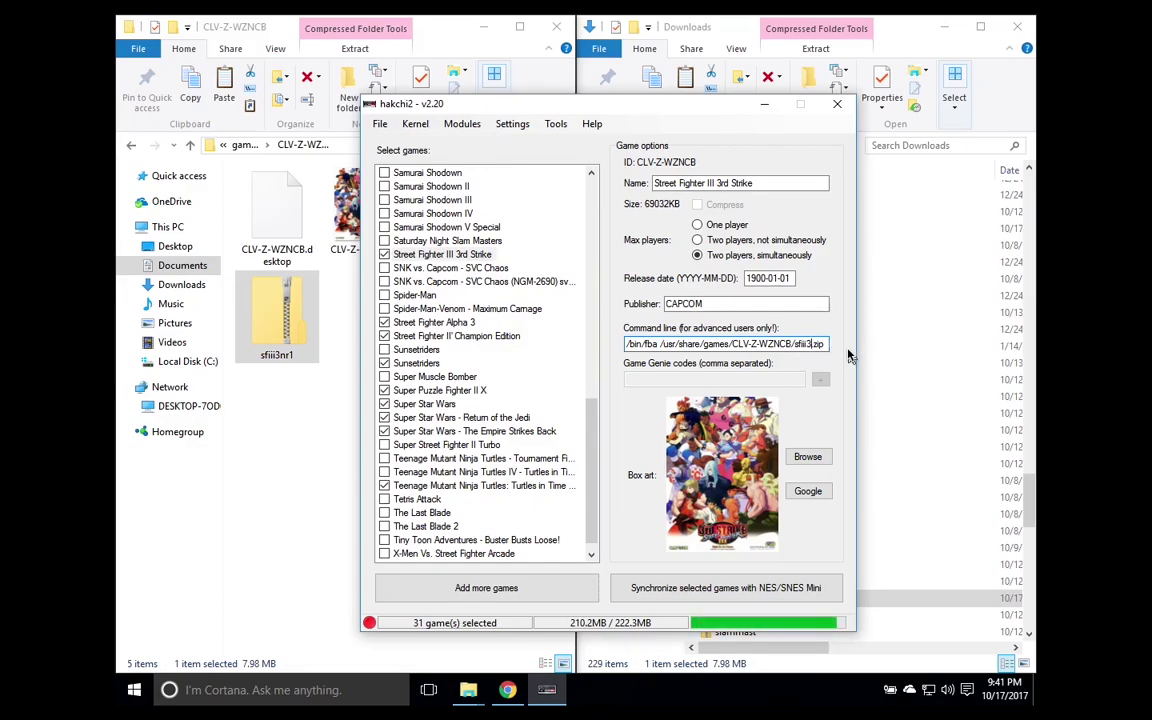
text(nr1)
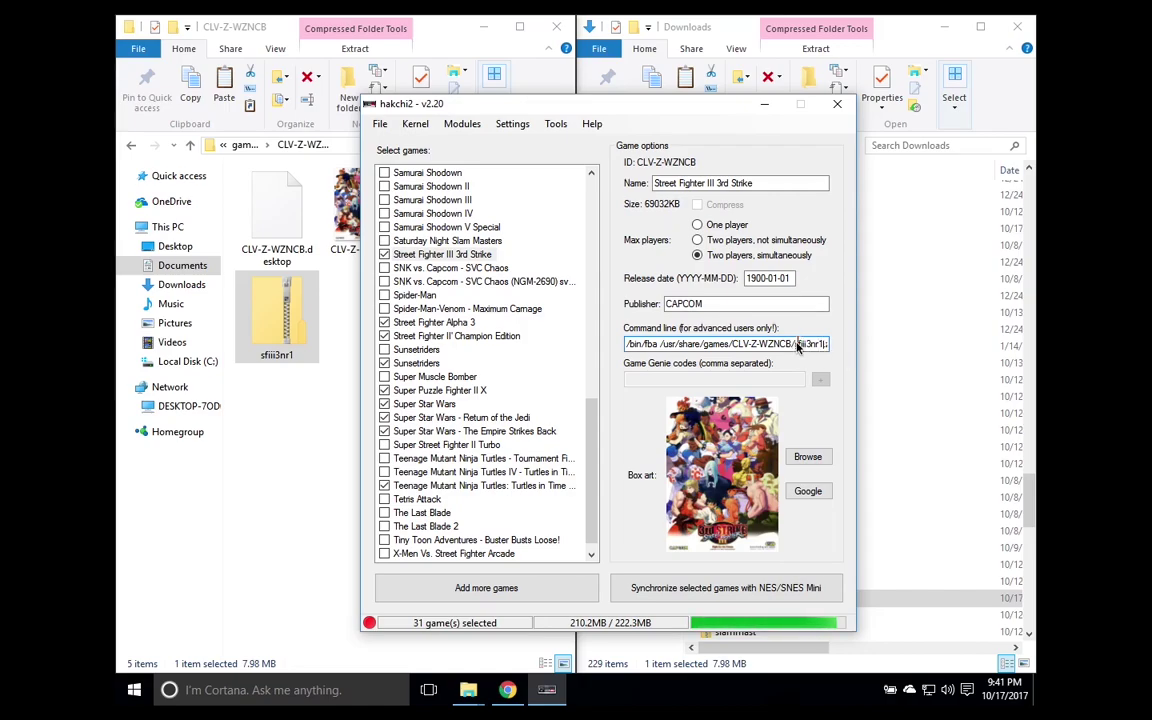
drag(792, 344, 838, 345)
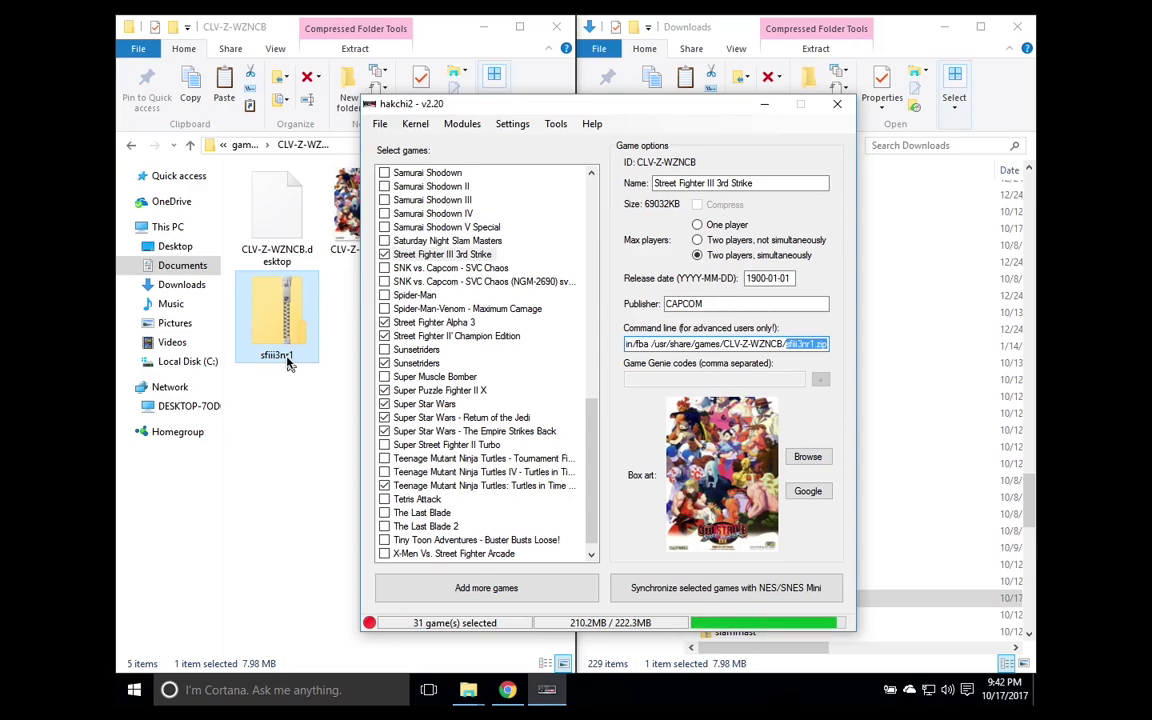
click(300, 433)
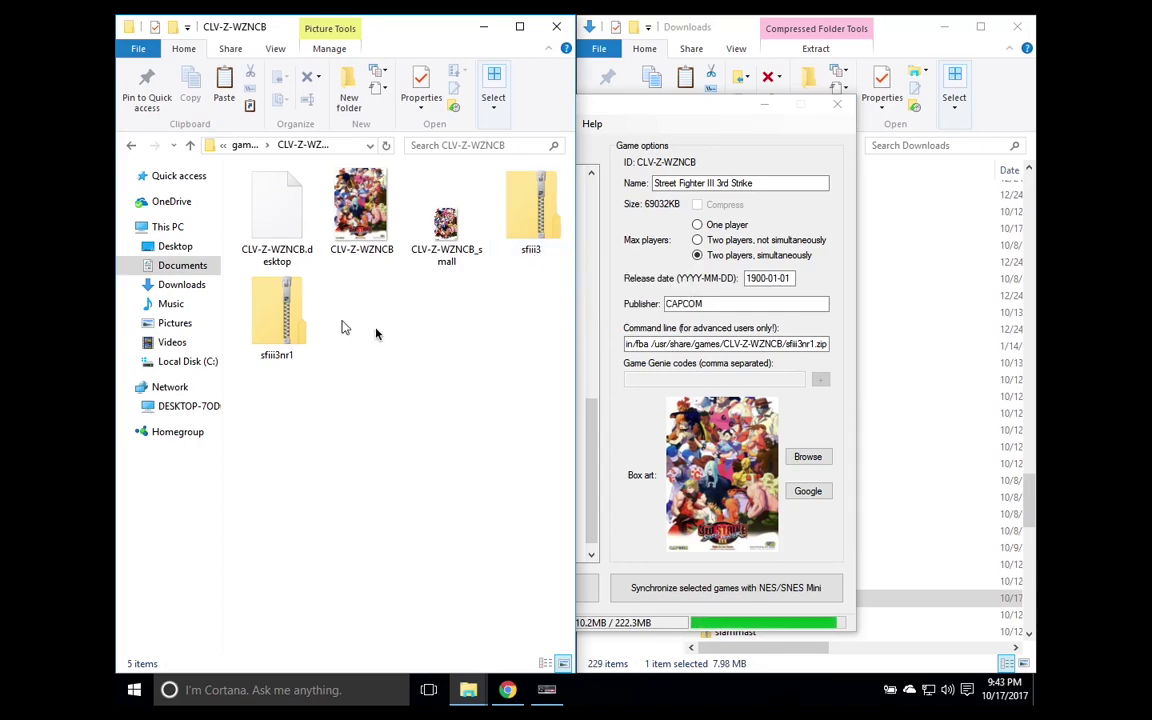
click(278, 350)
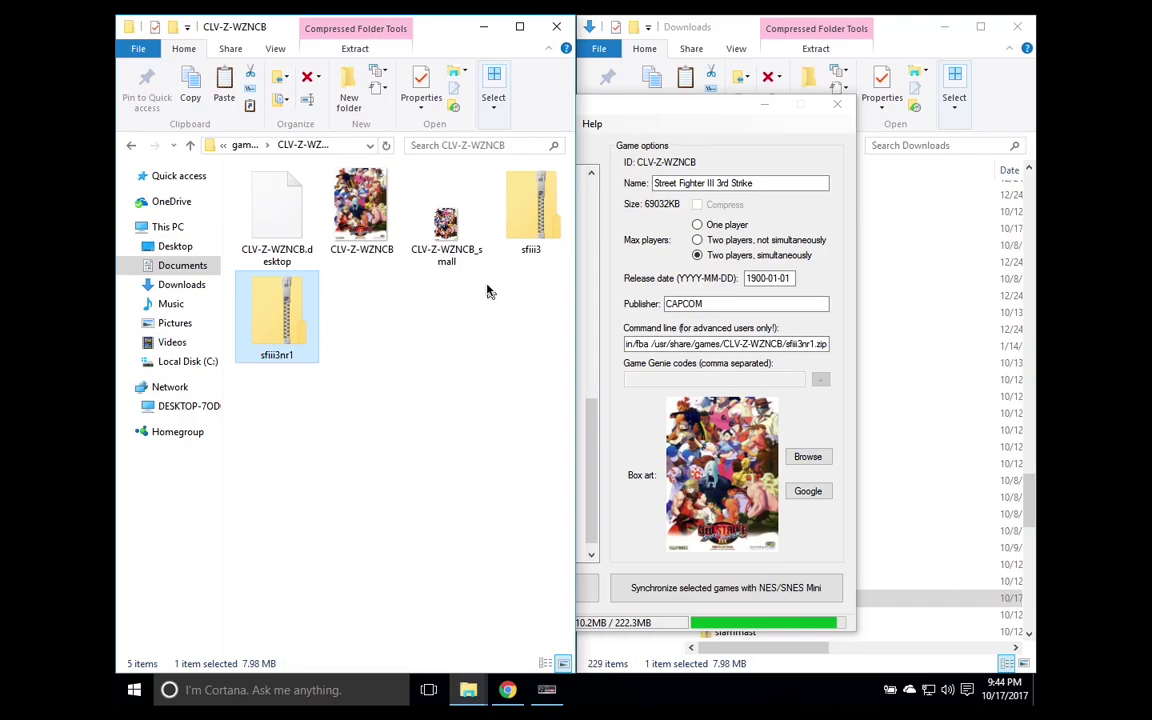
Bring the hakchi2 window back to the front.
click(669, 108)
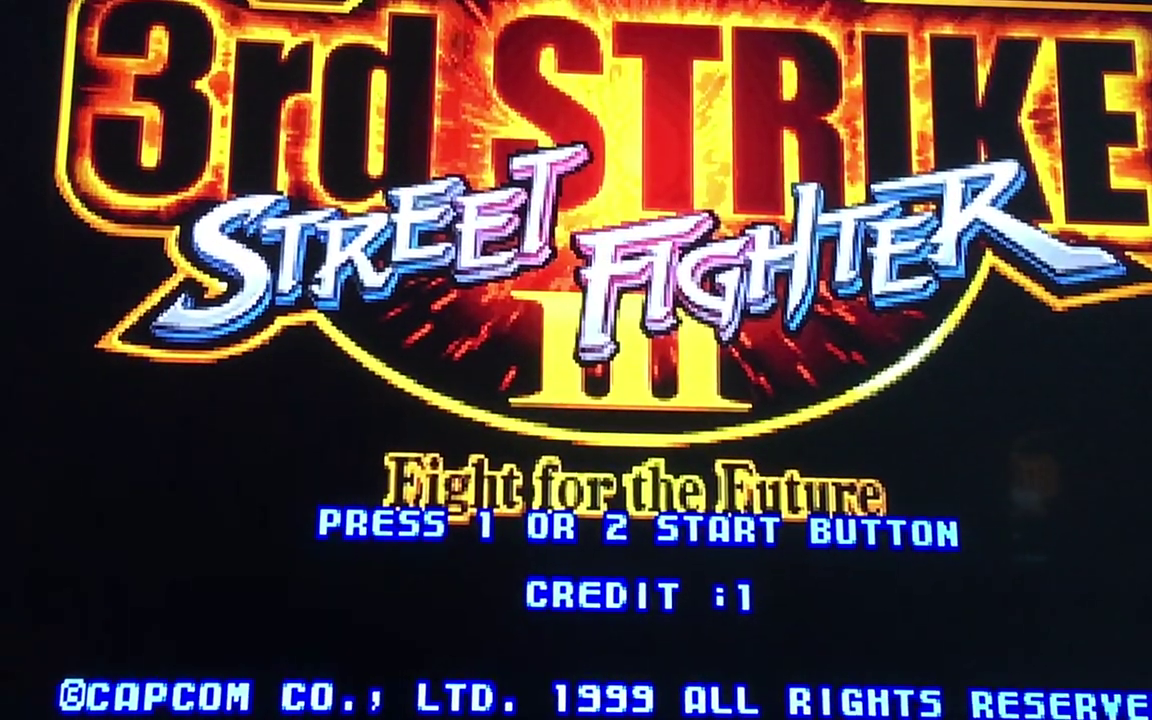
Start a game from the title screen and move player one's pick up the roster past Sean.
key(1)
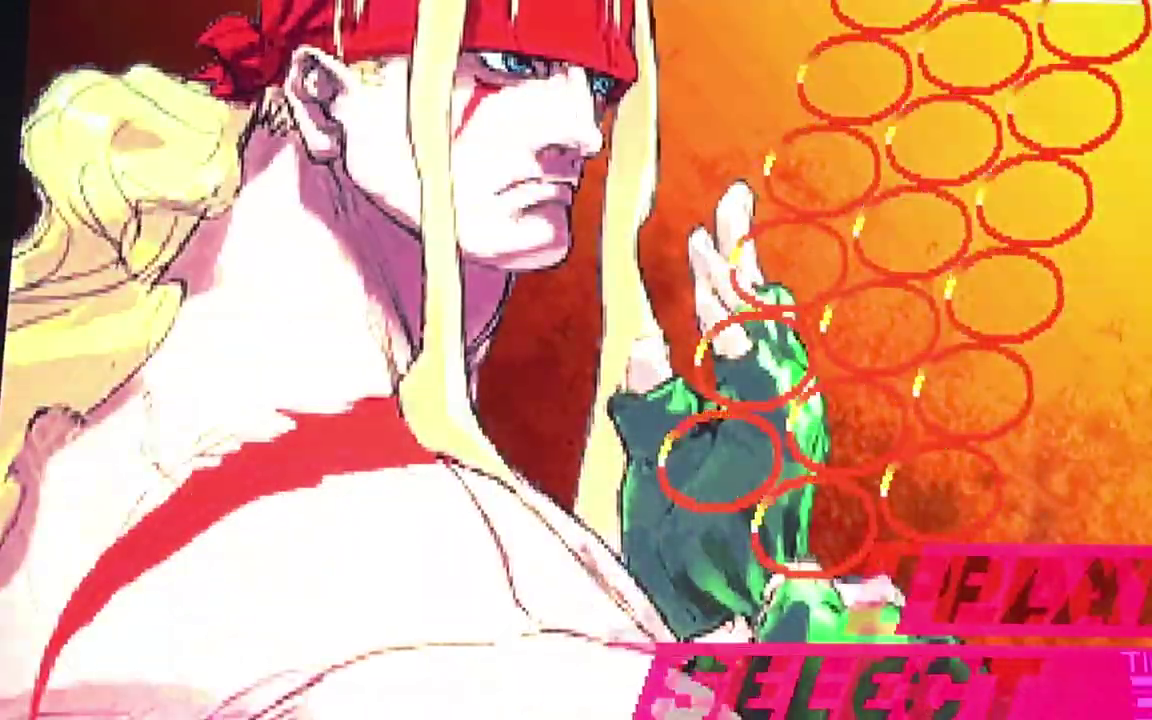
key(Up)
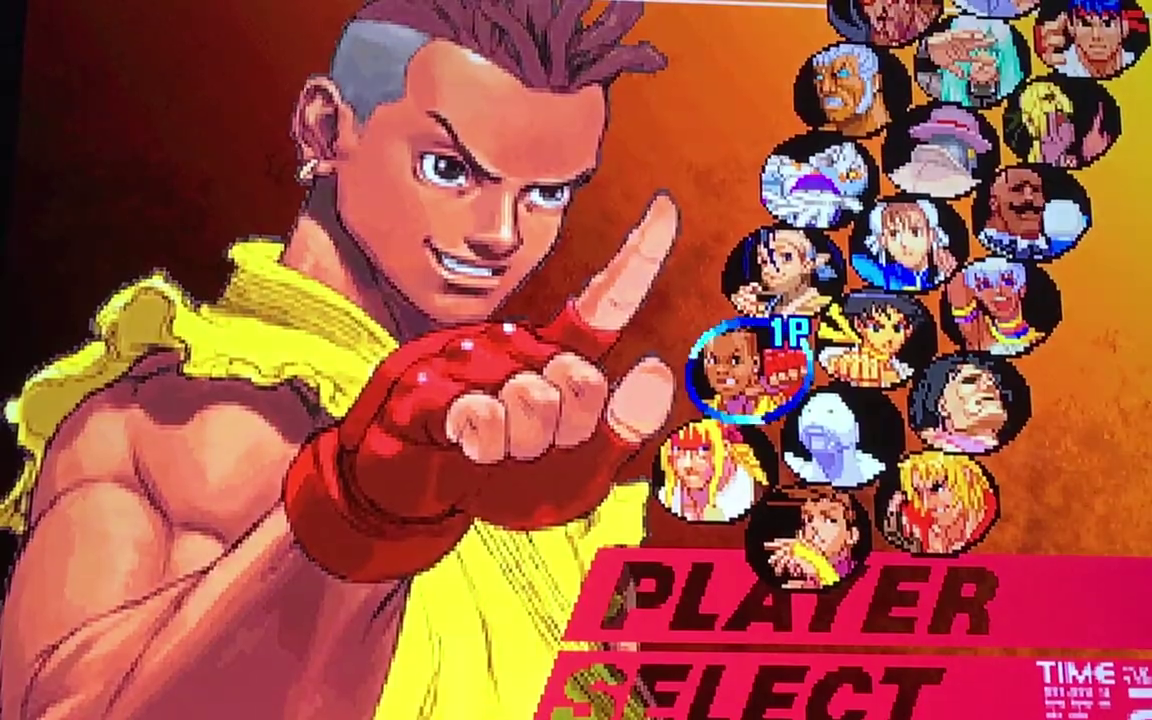
key(Up)
key(Up)
key(Up)
key(Up)
key(Up)
key(Up)
key(Up)
key(Up)
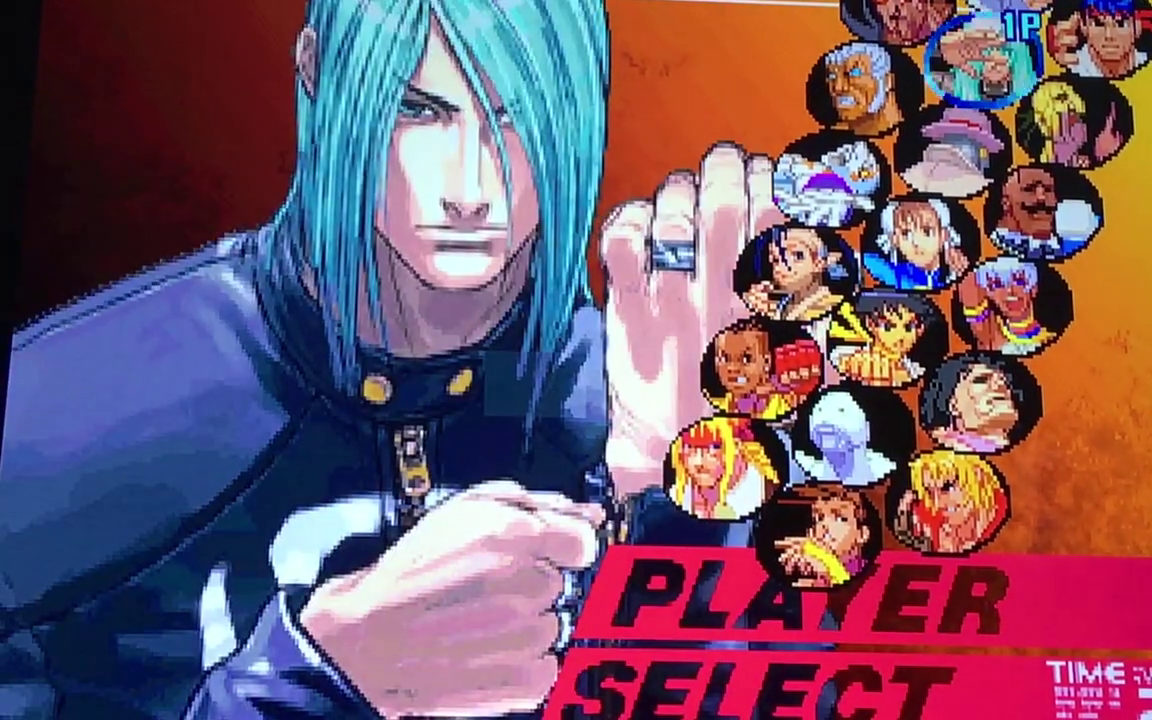